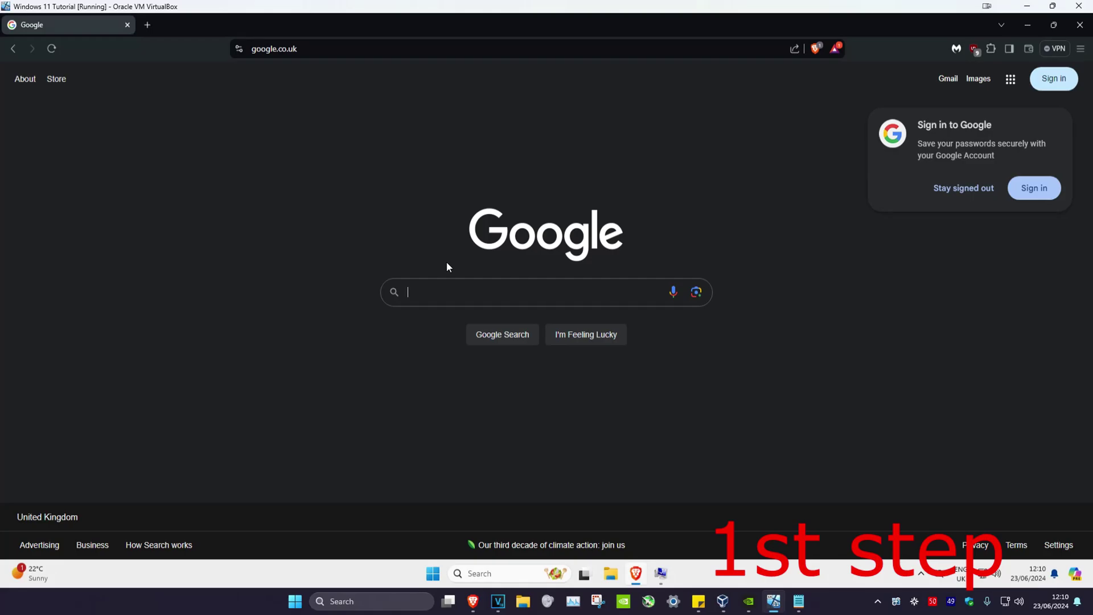
{"action": "type", "text": "java jre"}
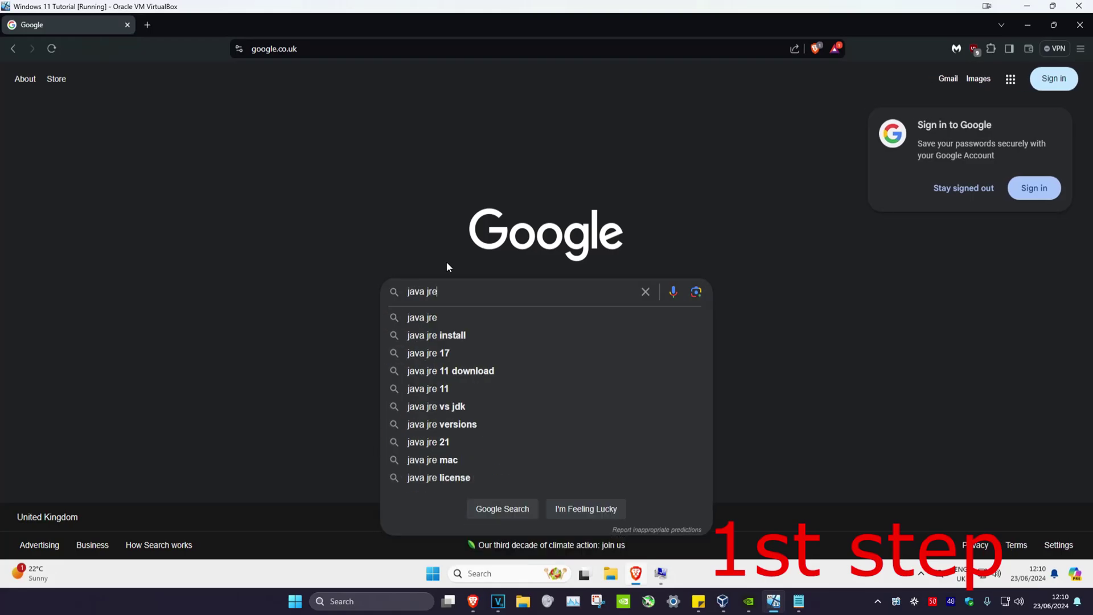
Download the Windows Online Java installer from java.com's manual download page and run it
{"action": "key", "text": "Return"}
{"action": "left_click", "coordinate": [298, 201]}
{"action": "scroll", "coordinate": [325, 213], "scroll_direction": "down", "scroll_amount": 1}
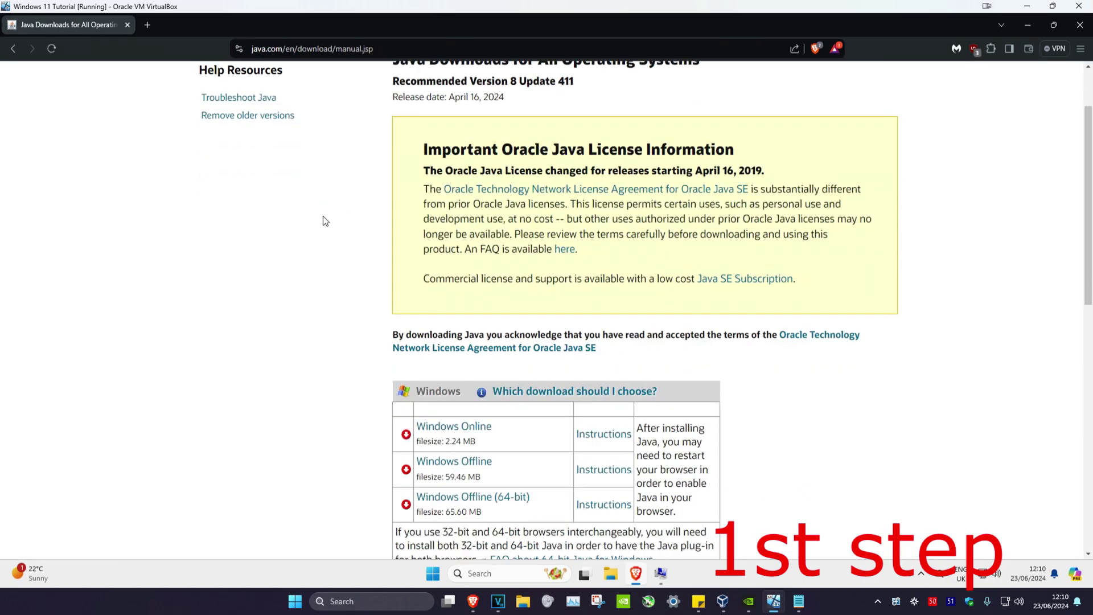
{"action": "scroll", "coordinate": [324, 222], "scroll_direction": "down", "scroll_amount": 2}
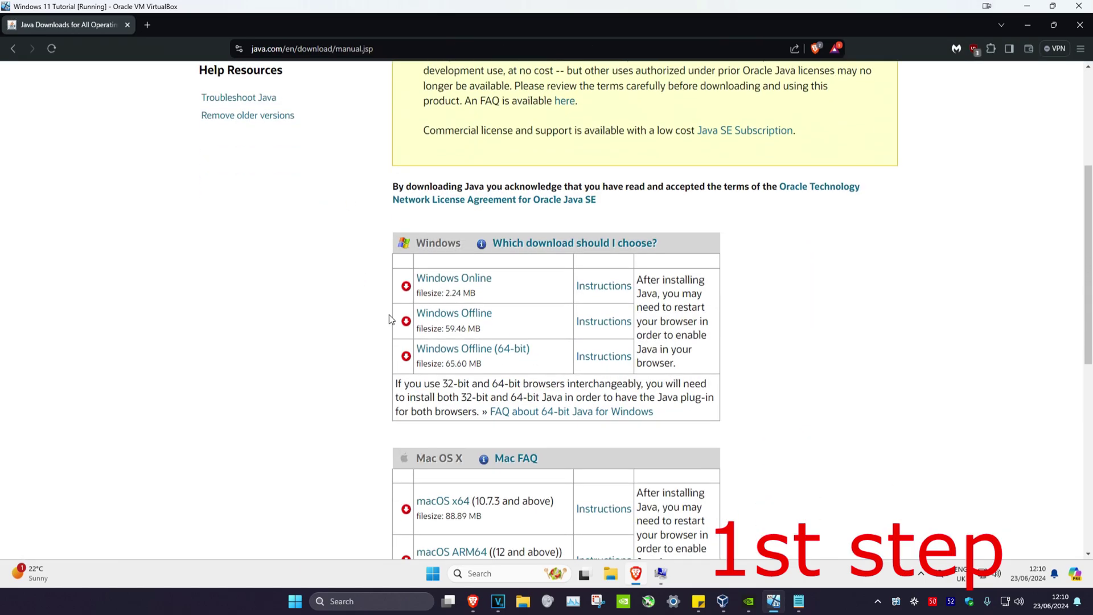
{"action": "left_click", "coordinate": [452, 281]}
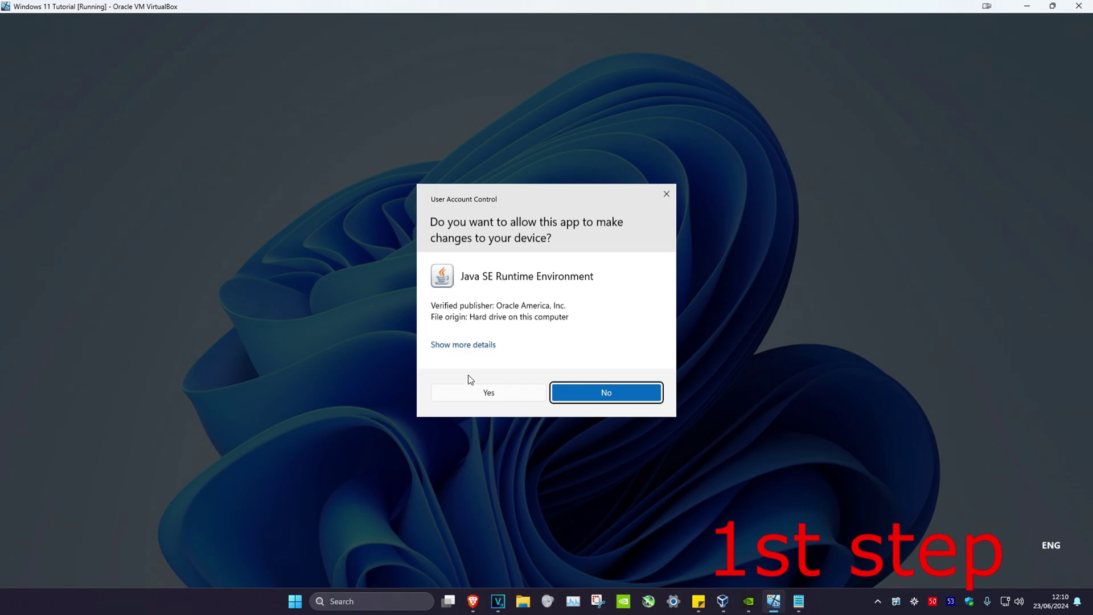
{"action": "left_click", "coordinate": [481, 393]}
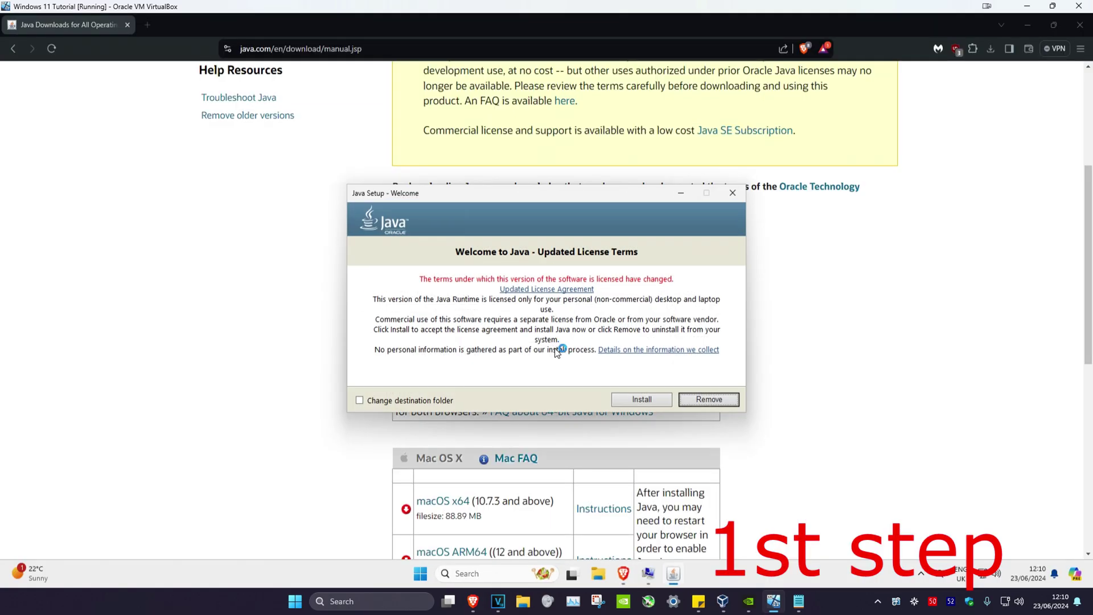
Accept the license and install Java with Java Setup
{"action": "left_click", "coordinate": [640, 399]}
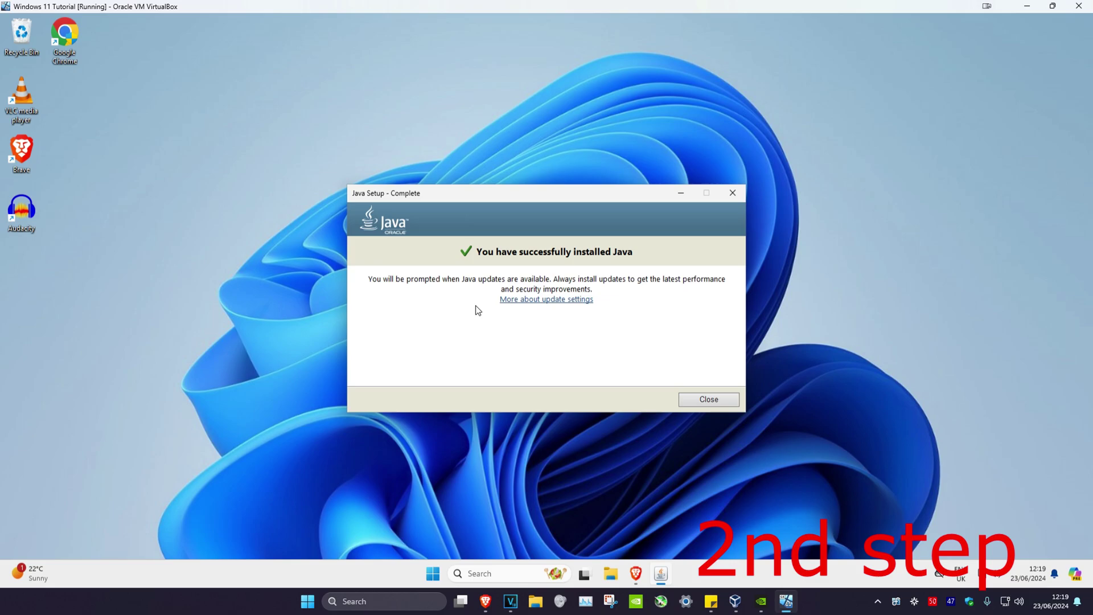
Close Java Setup, then open the system Path variable in Environment Variables and add a blank entry
{"action": "left_click", "coordinate": [721, 402]}
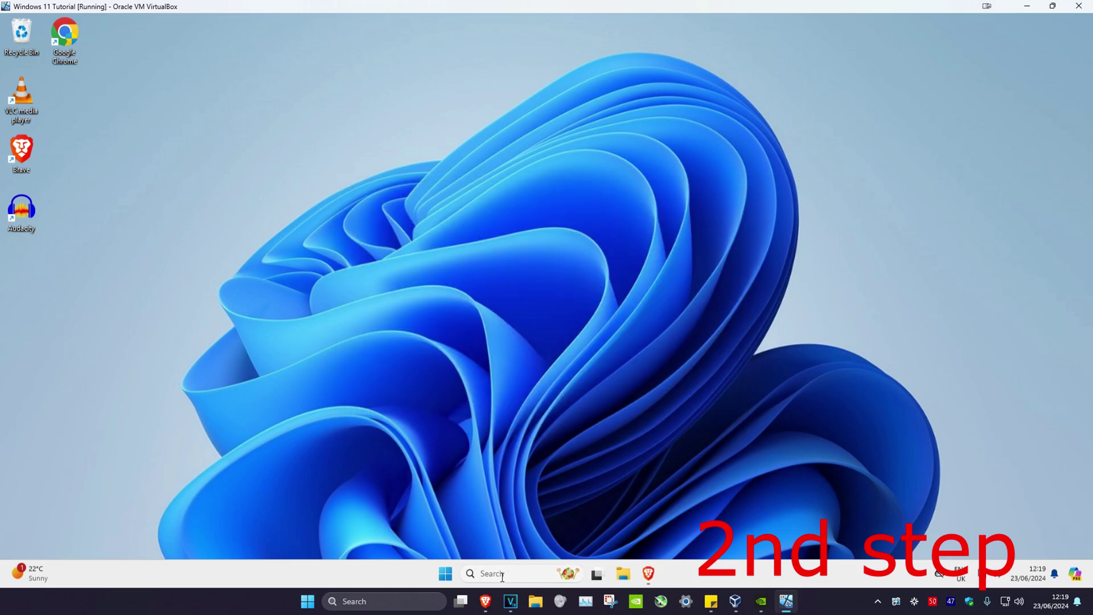
{"action": "left_click", "coordinate": [503, 574]}
{"action": "type", "text": "view"}
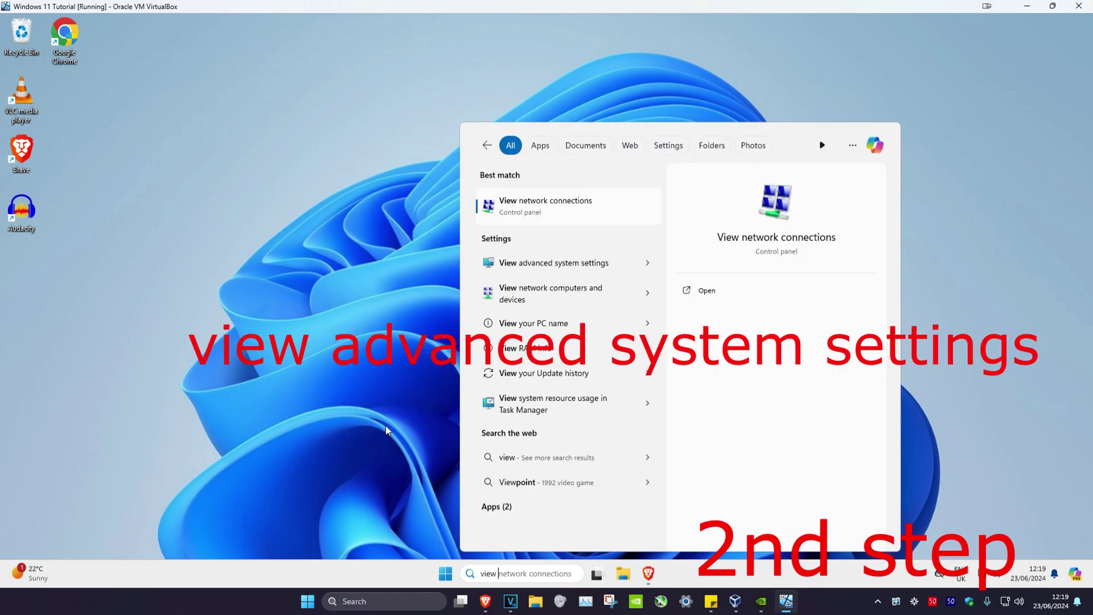
{"action": "type", "text": " ad"}
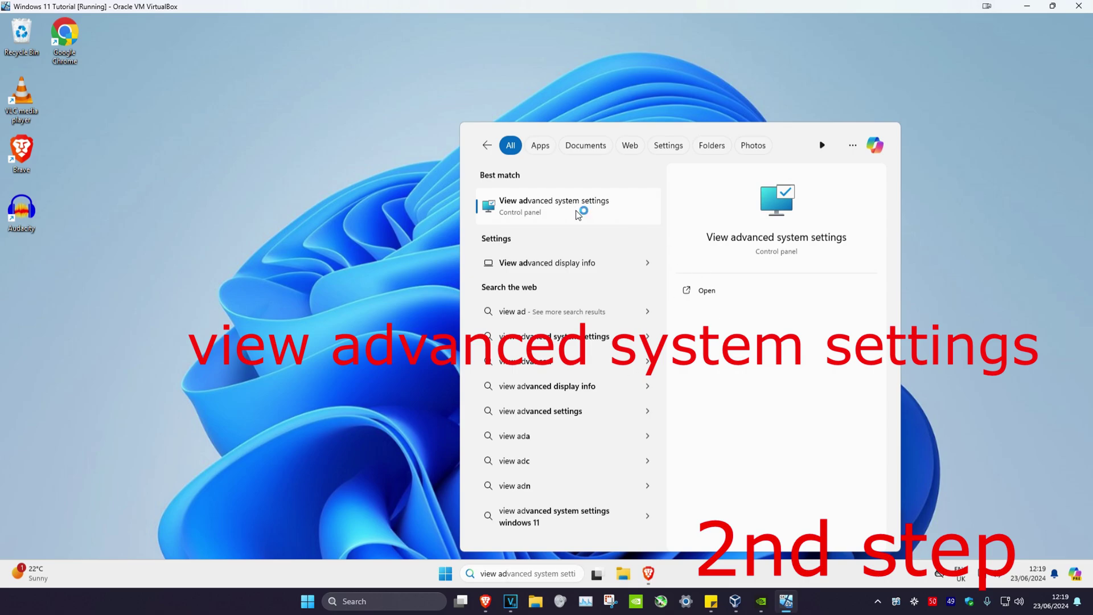
{"action": "left_click", "coordinate": [578, 212]}
{"action": "left_click", "coordinate": [619, 354]}
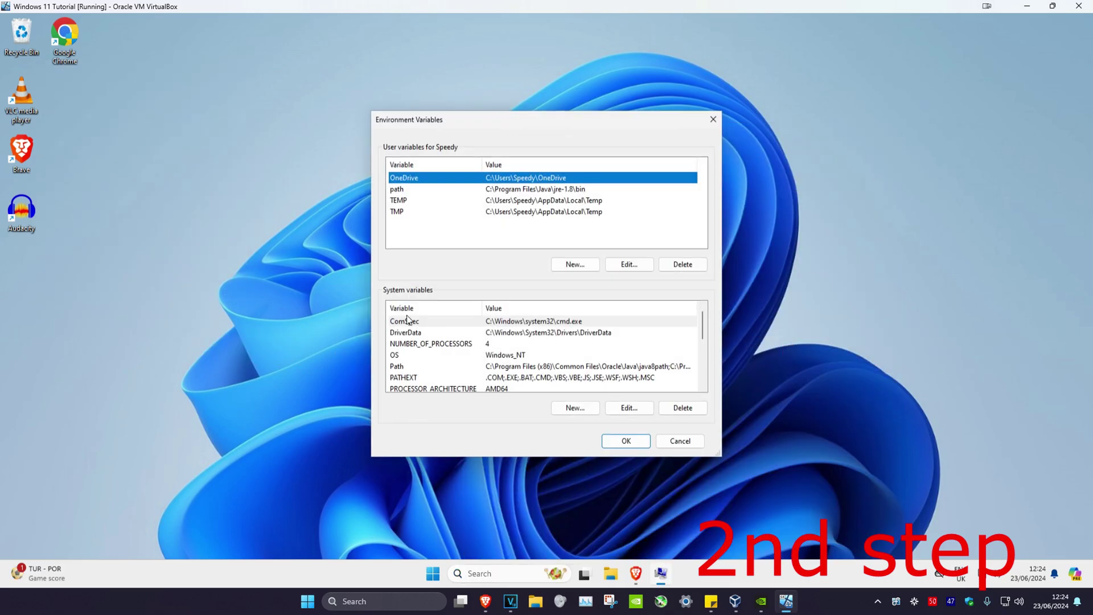
{"action": "scroll", "coordinate": [440, 349], "scroll_direction": "down", "scroll_amount": 1}
{"action": "left_click", "coordinate": [403, 332]}
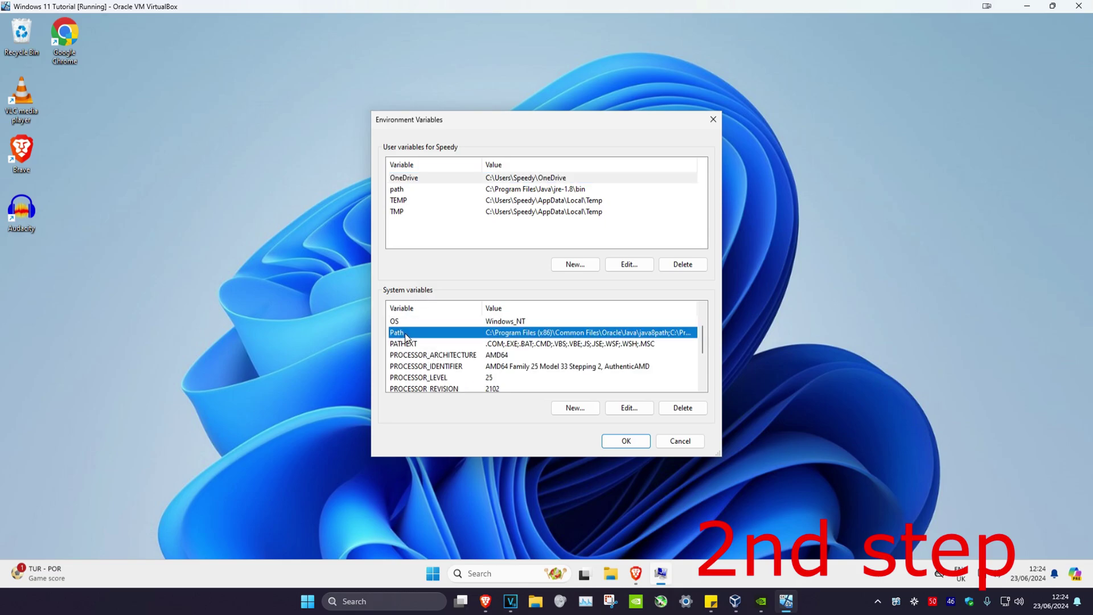
{"action": "double_click", "coordinate": [505, 334]}
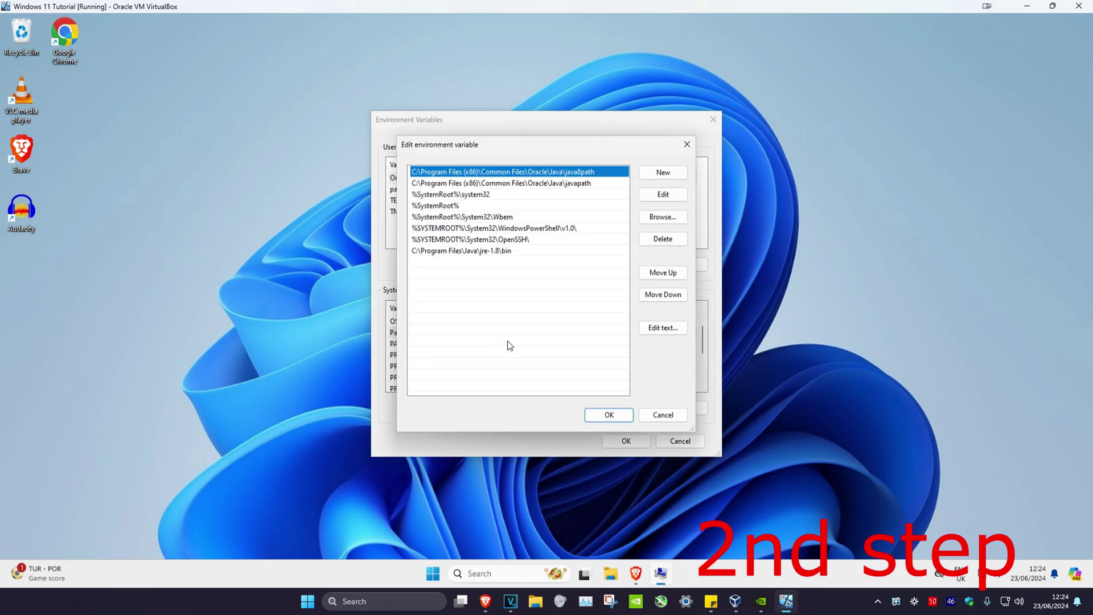
{"action": "left_click", "coordinate": [663, 173]}
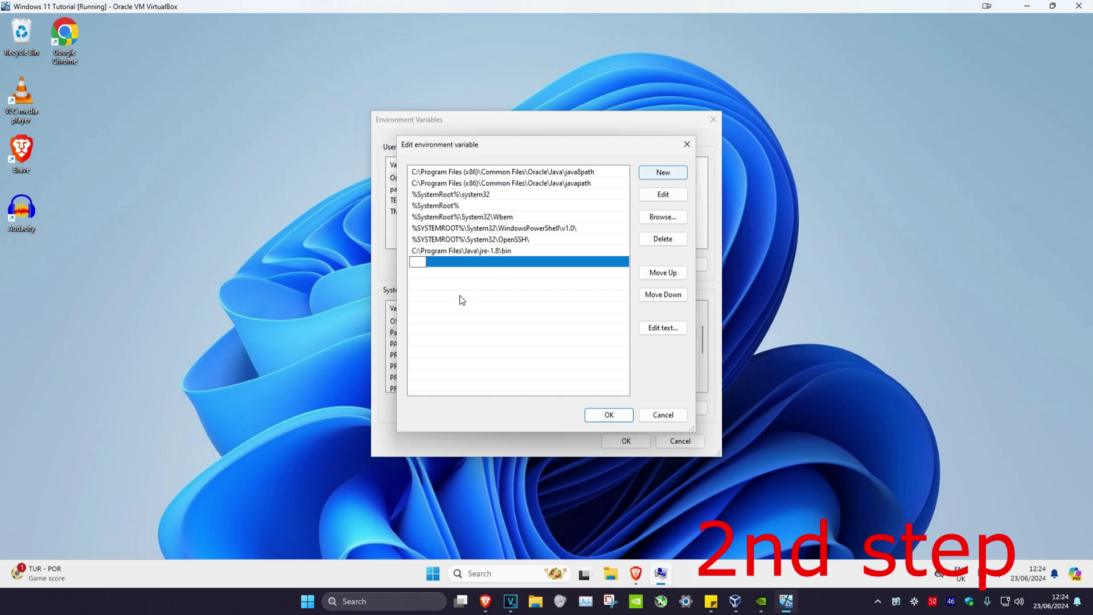
Browse File Explorer to C:\Program Files\Java\jre-1.8\bin
{"action": "left_click", "coordinate": [483, 578]}
{"action": "type", "text": "file"}
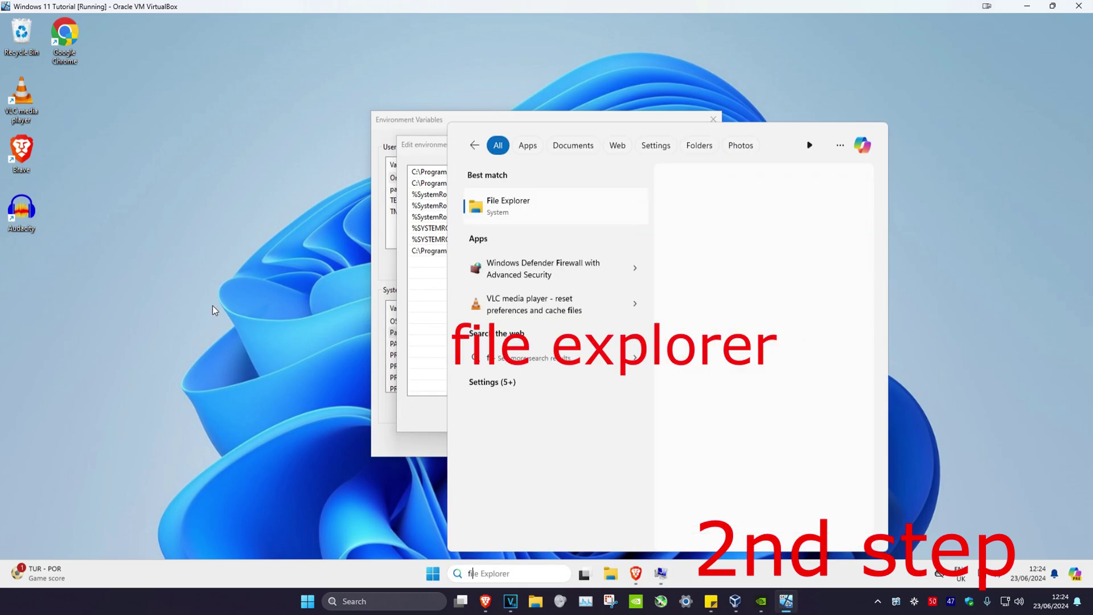
{"action": "left_click", "coordinate": [521, 211]}
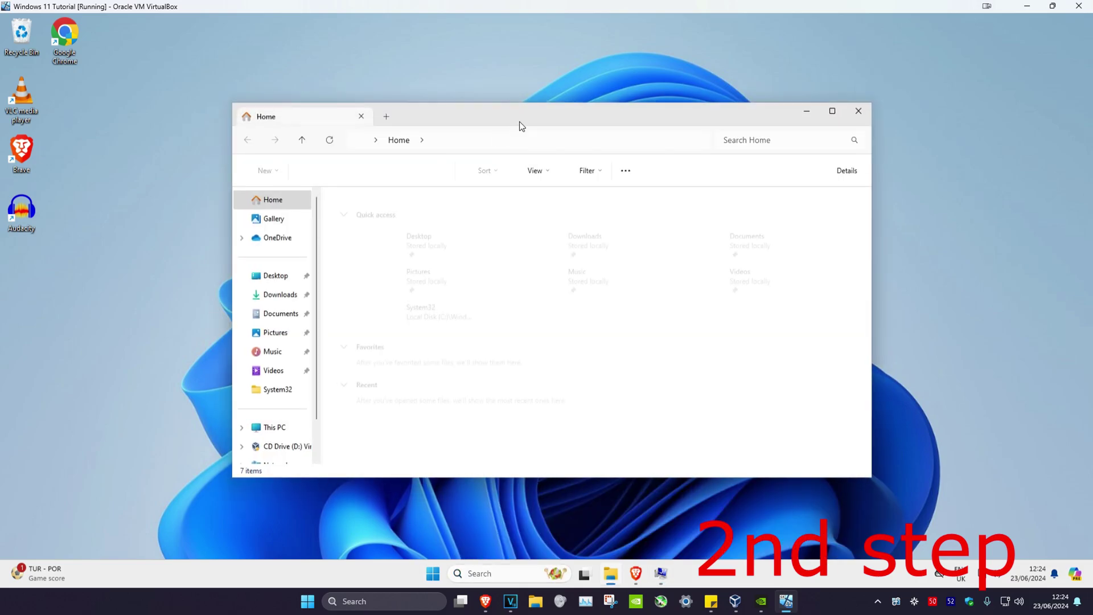
{"action": "scroll", "coordinate": [273, 324], "scroll_direction": "down", "scroll_amount": 1}
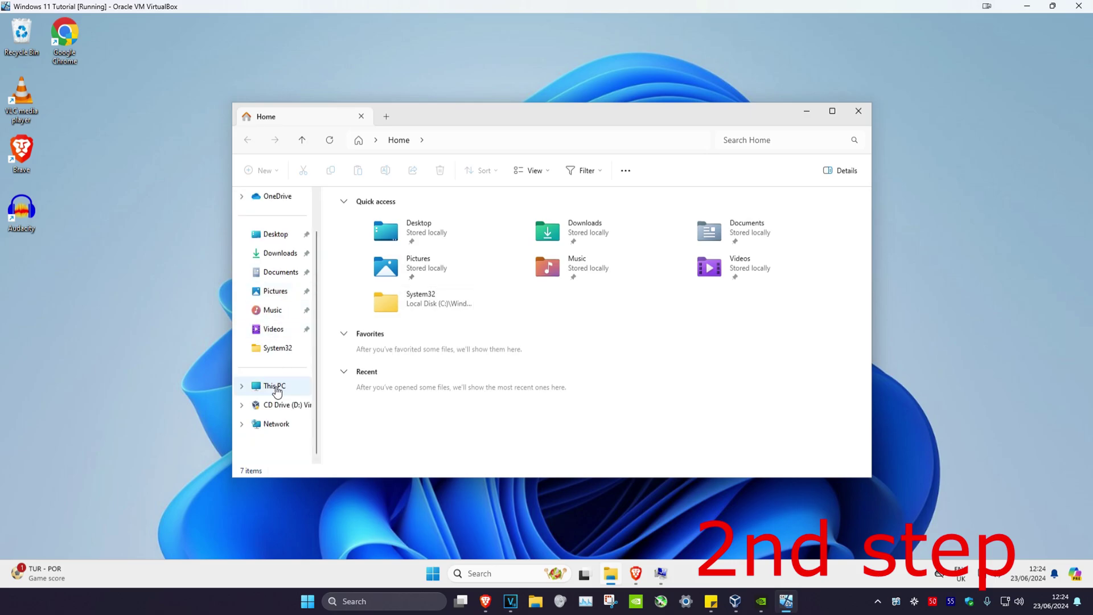
{"action": "left_click", "coordinate": [274, 385]}
{"action": "double_click", "coordinate": [403, 223]}
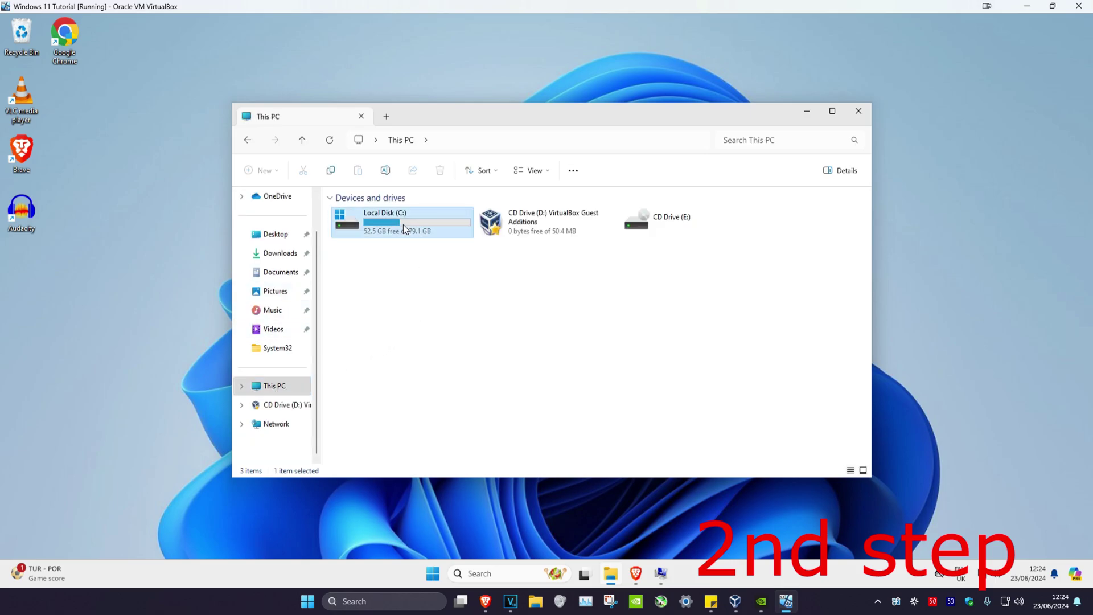
{"action": "double_click", "coordinate": [380, 272]}
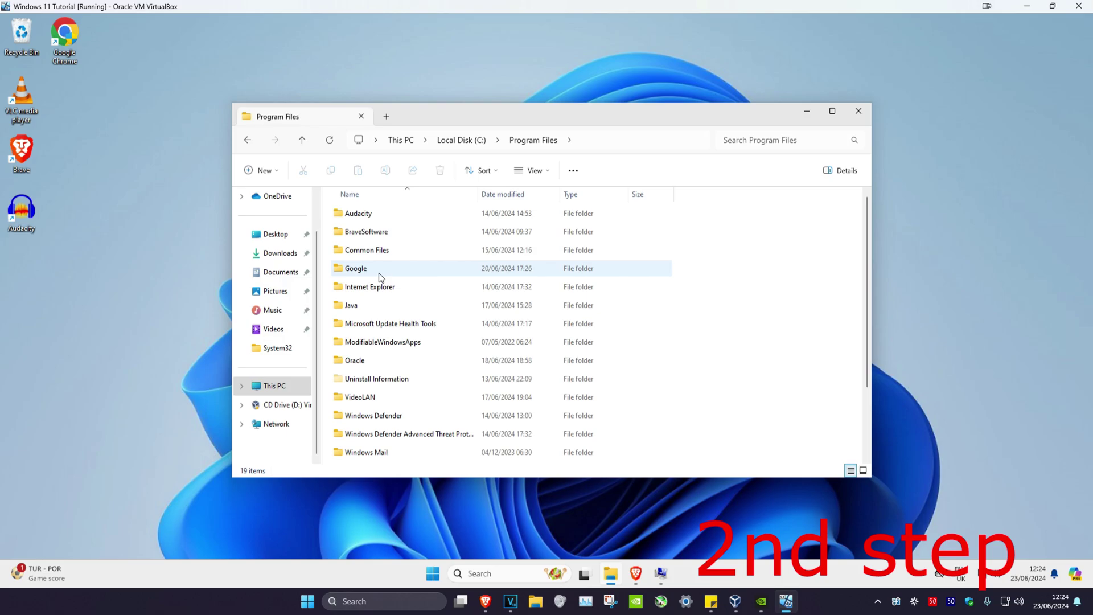
{"action": "double_click", "coordinate": [364, 303]}
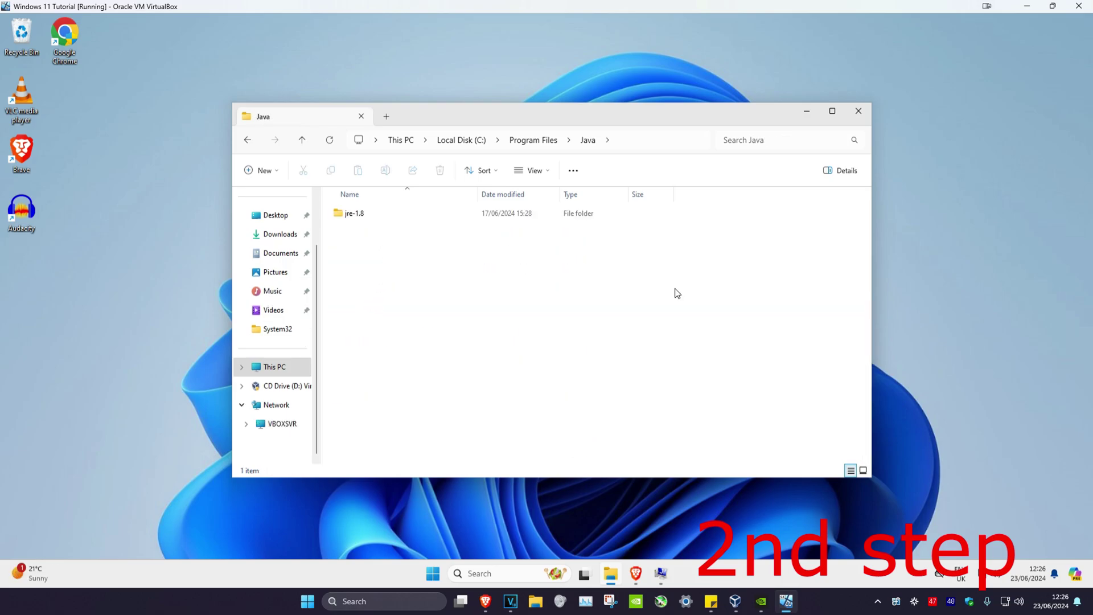
{"action": "double_click", "coordinate": [379, 213]}
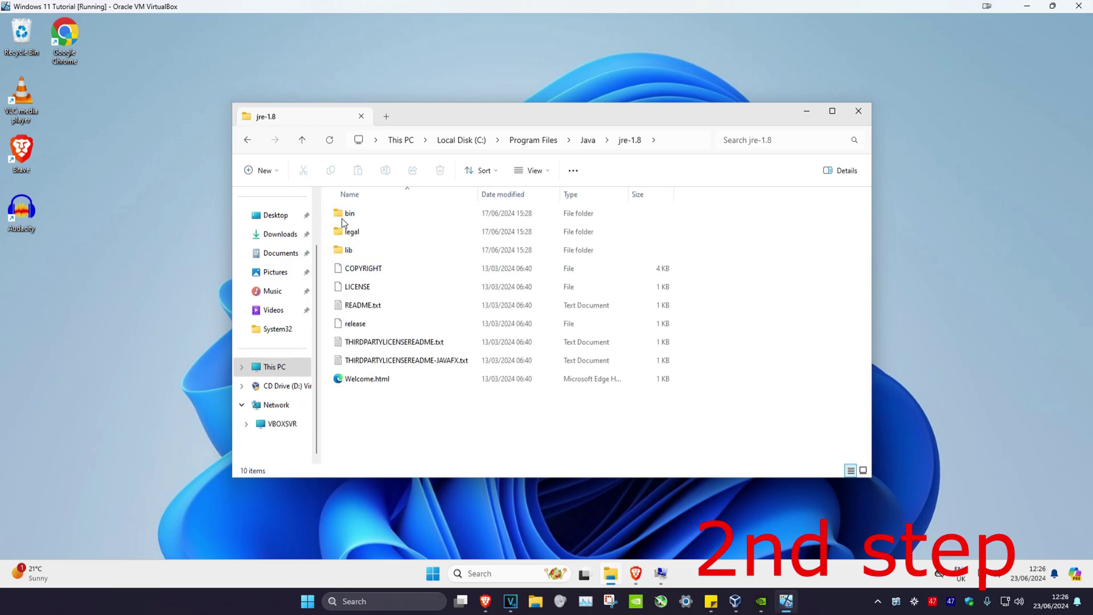
{"action": "double_click", "coordinate": [358, 216]}
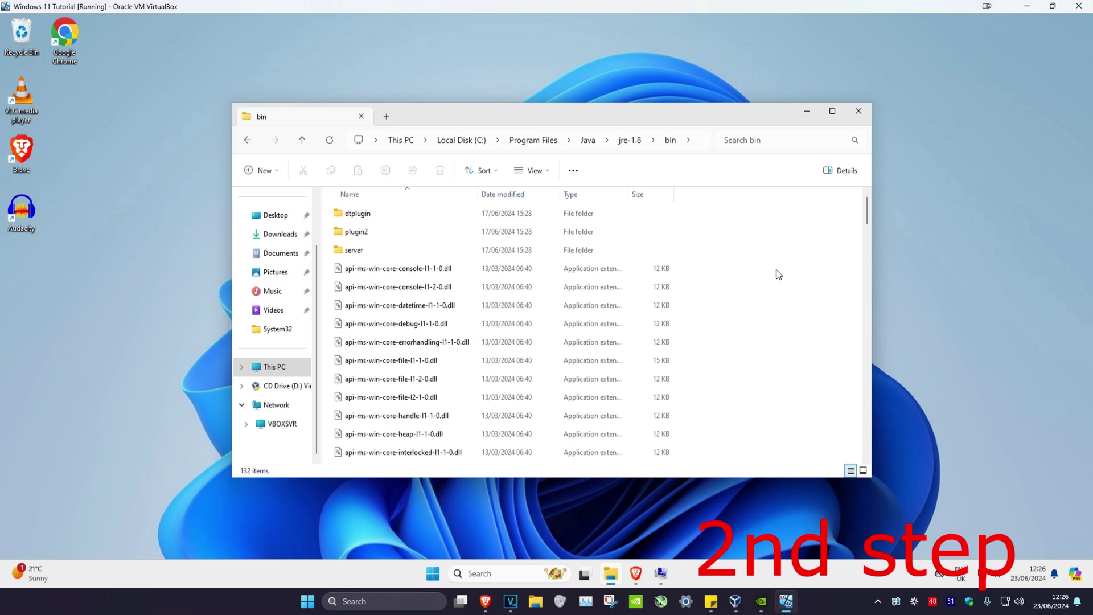
Copy the bin folder's full path from the Explorer address bar
{"action": "left_click", "coordinate": [702, 143]}
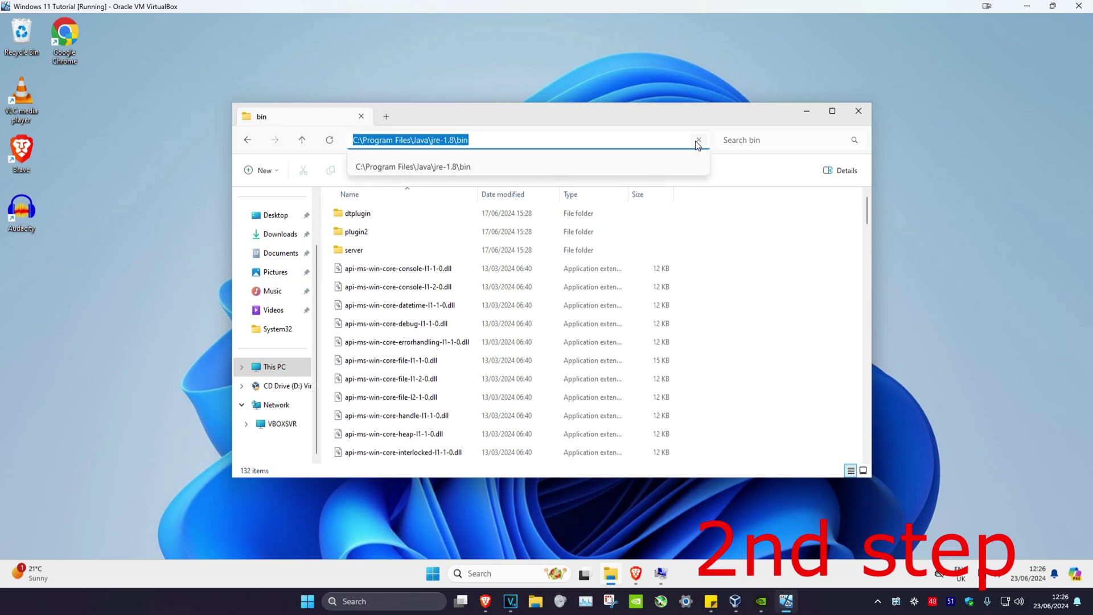
{"action": "right_click", "coordinate": [452, 140]}
{"action": "left_click", "coordinate": [480, 174]}
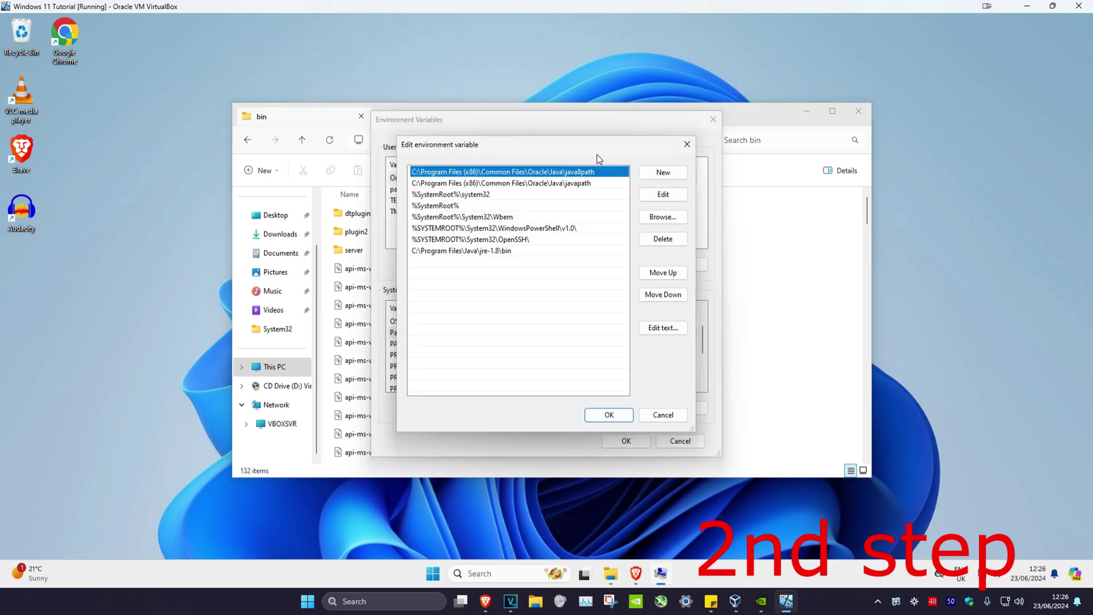
Paste the bin path as a new Path entry and confirm all three dialogs
{"action": "left_click", "coordinate": [663, 172]}
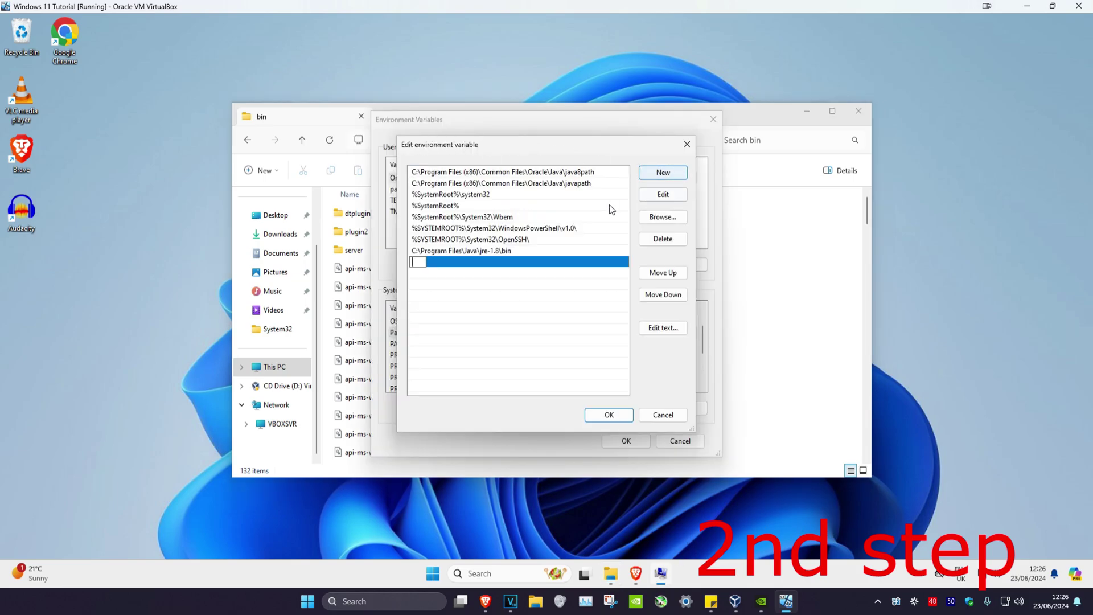
{"action": "key", "text": "ctrl+v"}
{"action": "left_click", "coordinate": [609, 414]}
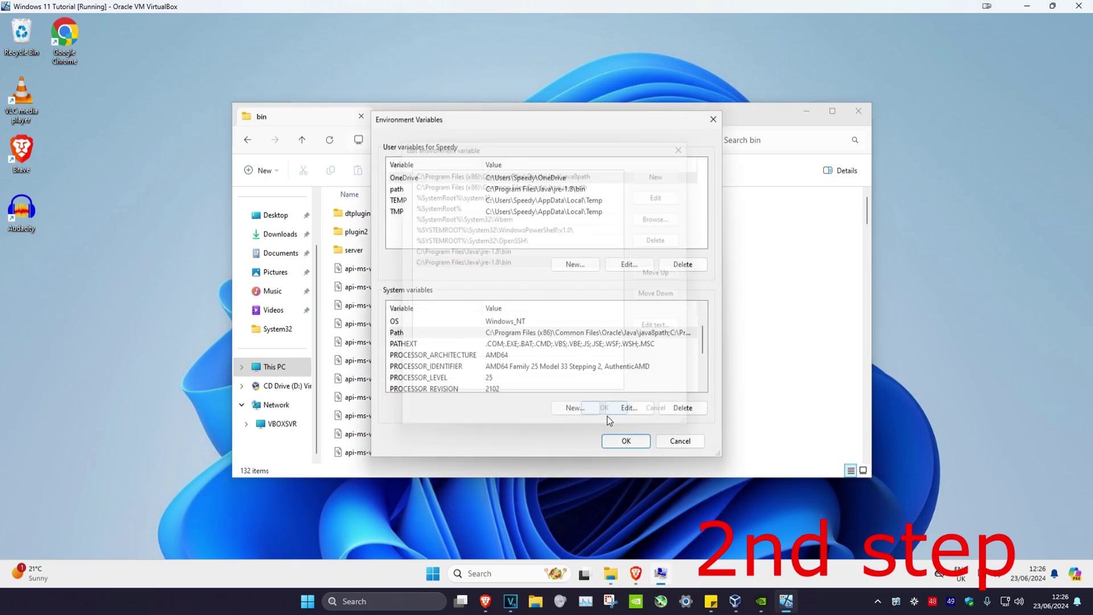
{"action": "left_click", "coordinate": [626, 441]}
{"action": "left_click", "coordinate": [560, 386]}
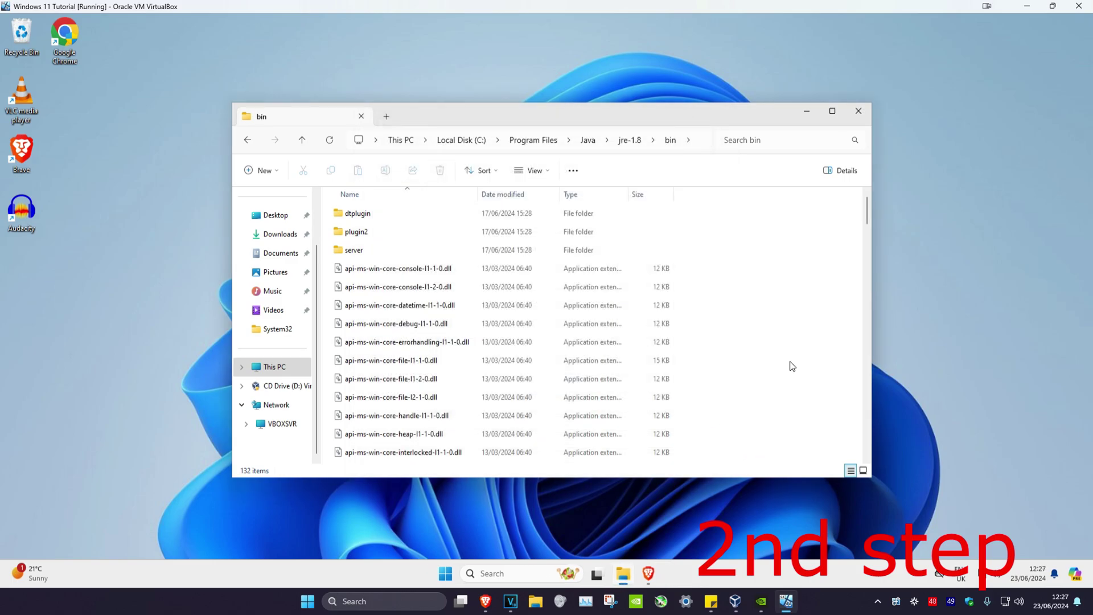